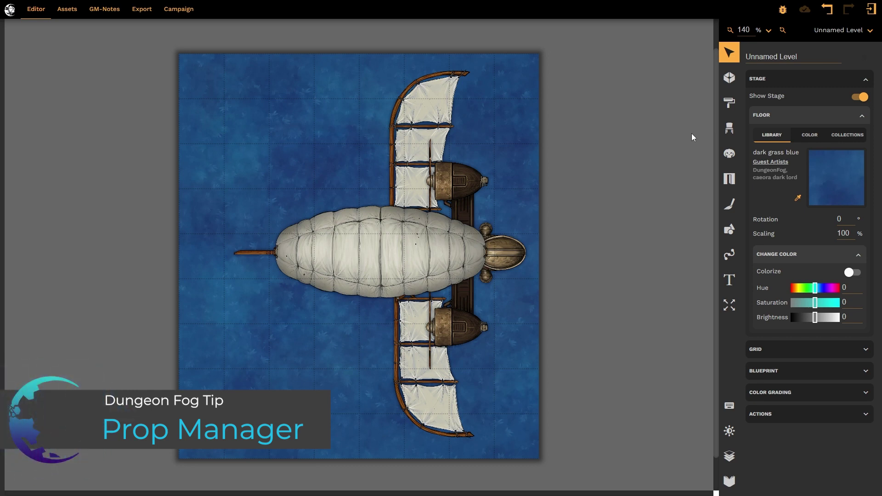
Step: Activate the Prop Tool to show the Place Props panel with the 'wings 1' prop
left_click(728, 135)
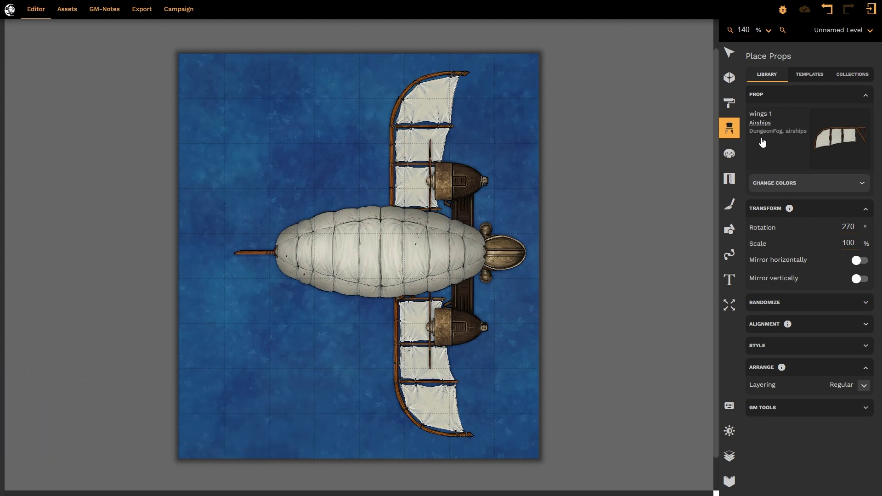
Step: Open the All Packs library and search the packs for 'tree'
left_click(827, 153)
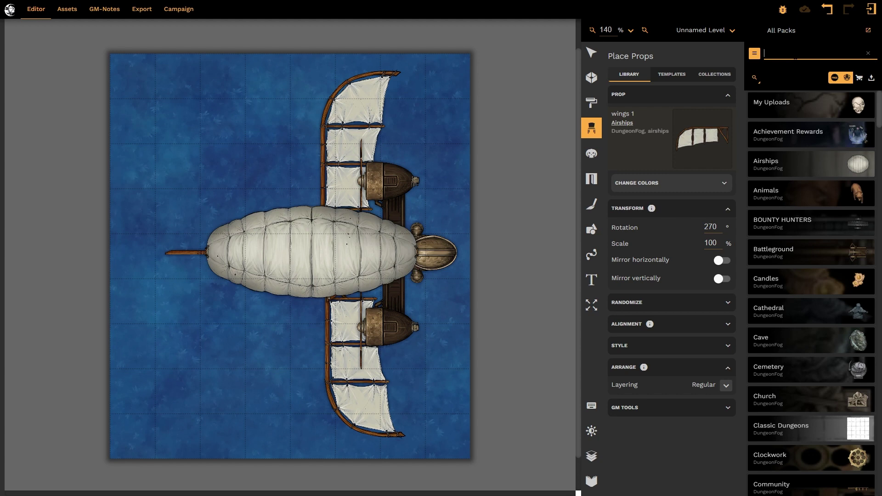
type("ree")
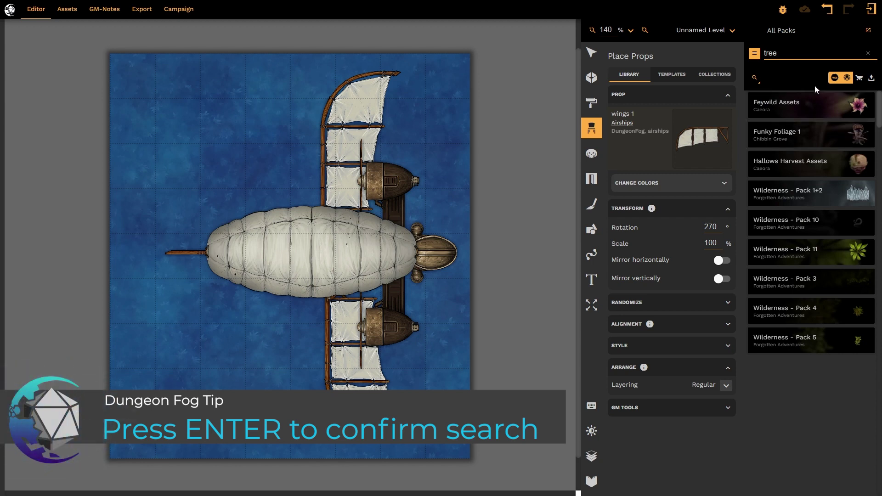
Step: Reset the pack search so the full list starting with My Uploads shows again
left_click(859, 78)
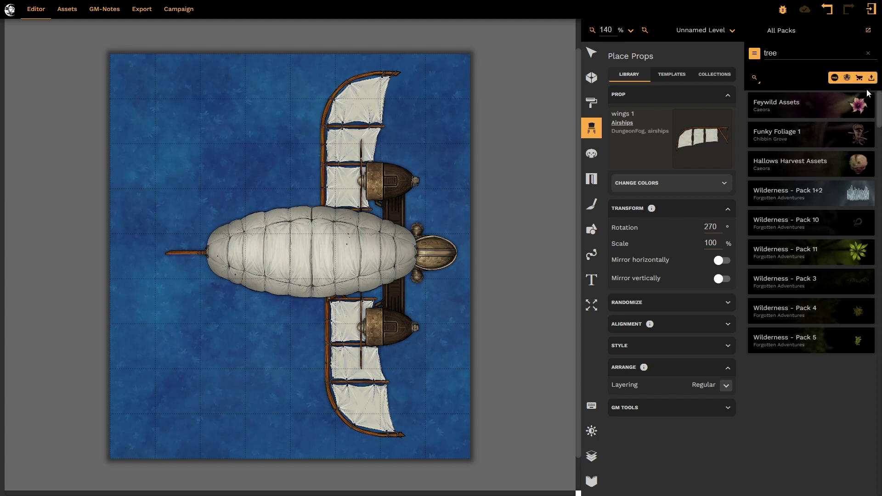
left_click(755, 79)
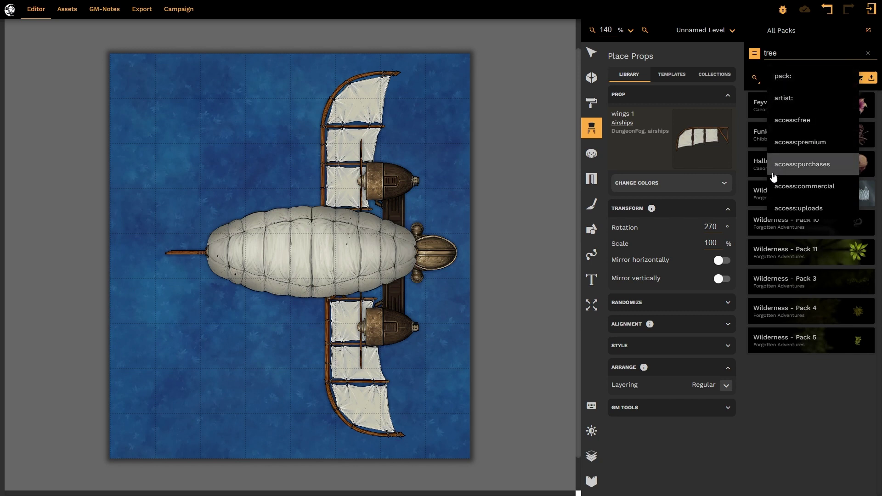
key("Escape")
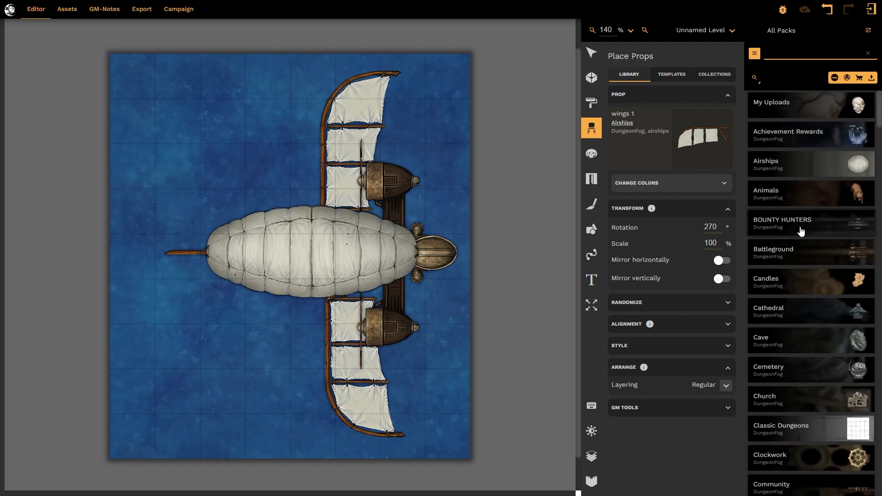
left_click(775, 229)
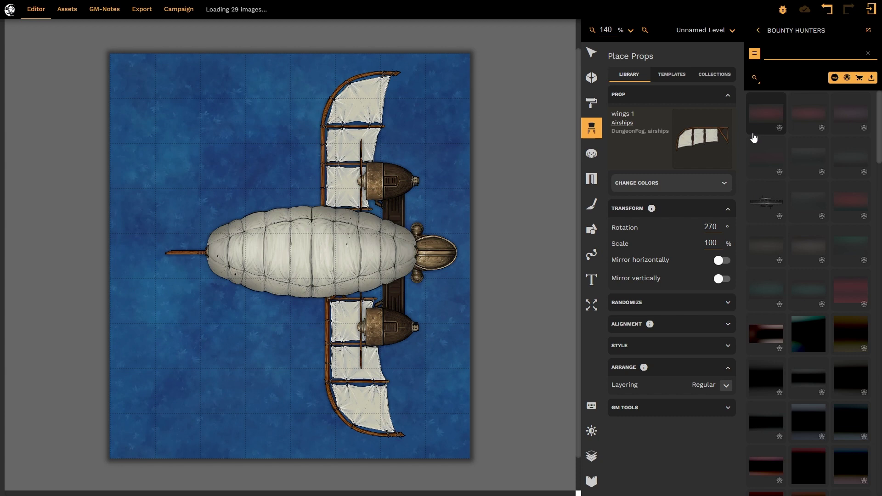
scroll(810, 182, "down", 5)
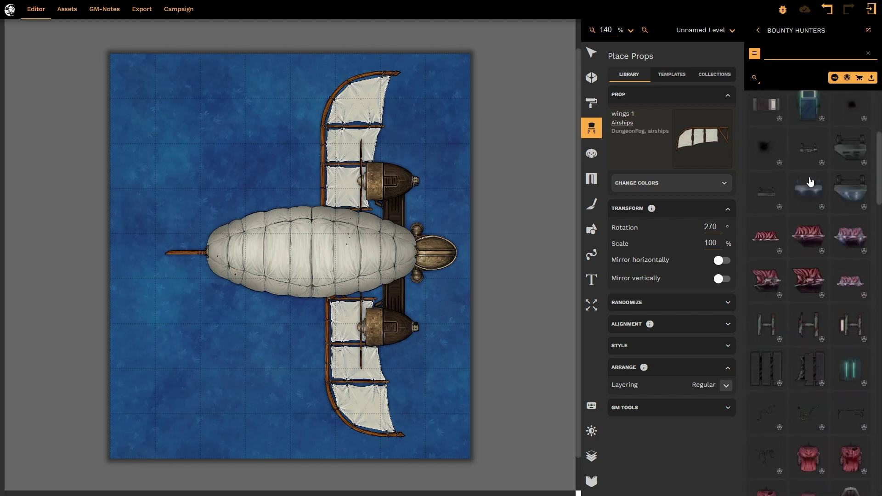
scroll(810, 182, "up", 5)
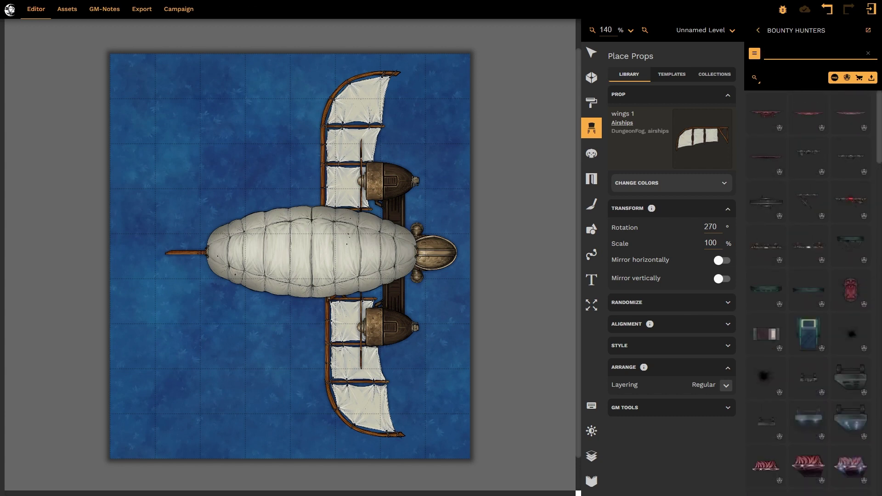
left_click(759, 32)
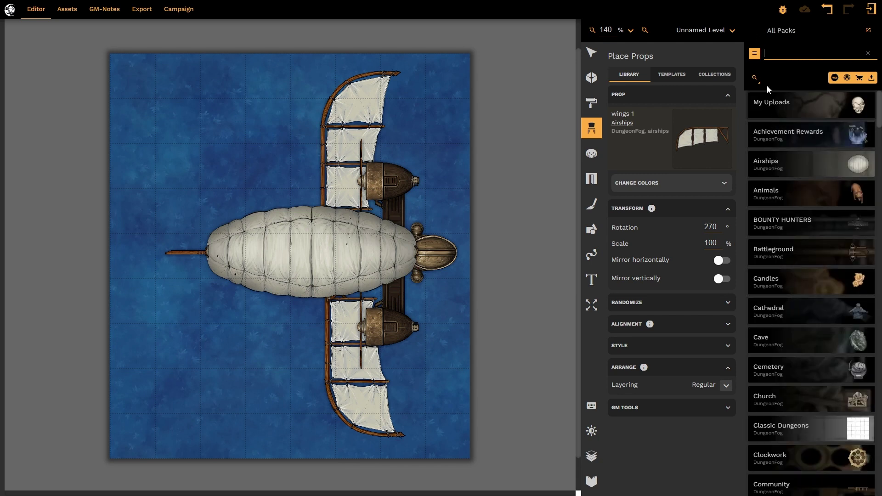
Step: Search every pack for 'tree' to list all tree props as one thumbnail grid
left_click(781, 54)
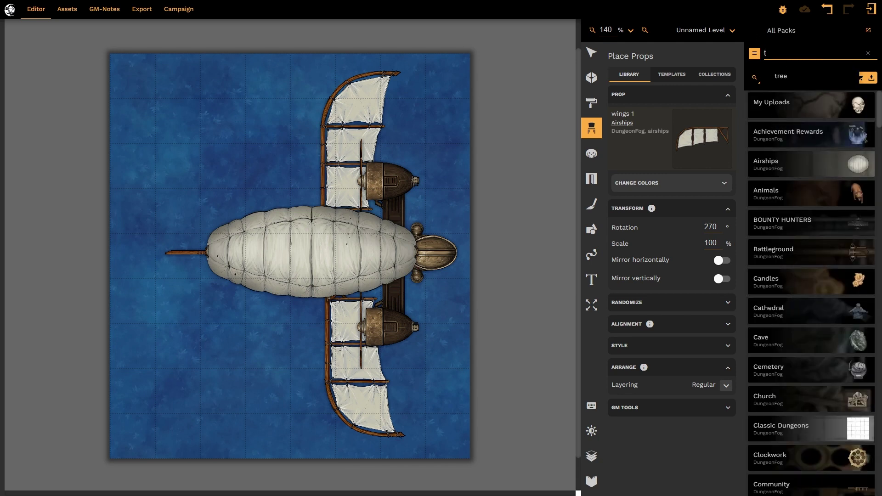
type("tree")
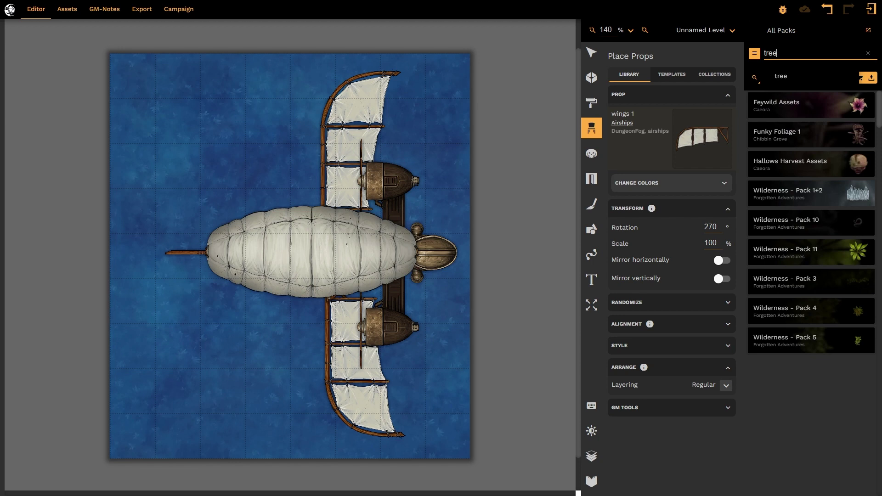
key("Return")
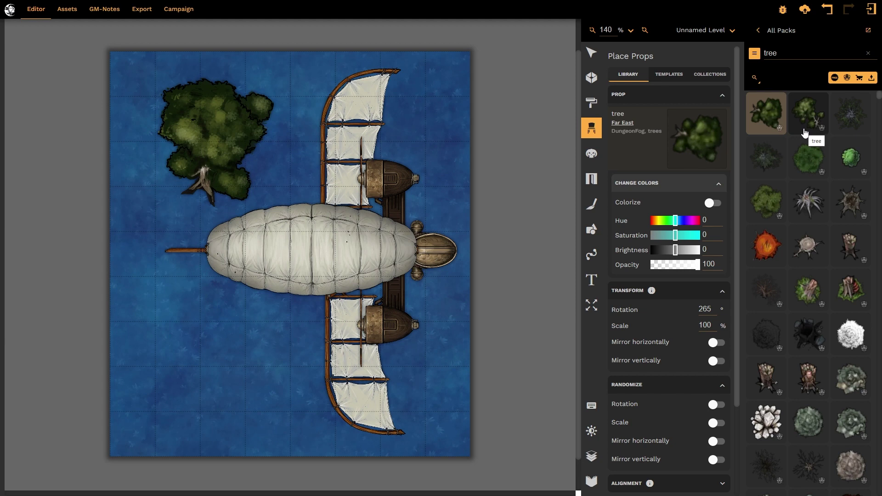
right_click(805, 133)
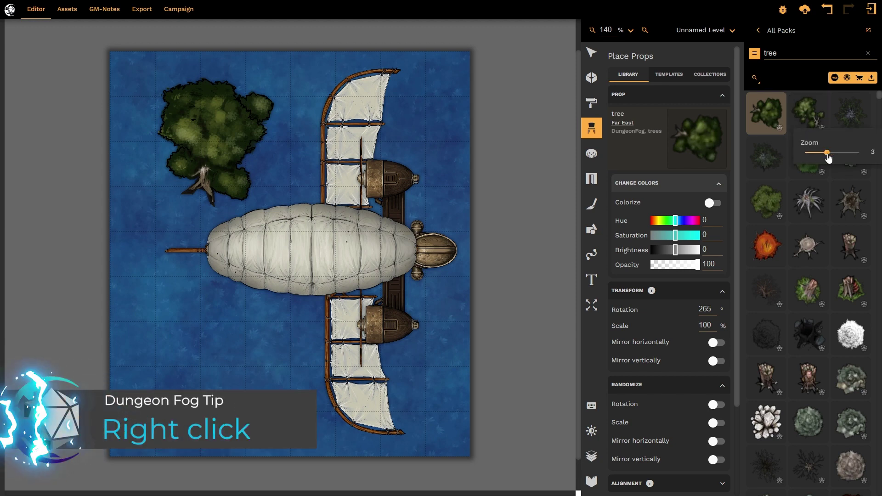
left_click_drag(828, 158, 805, 161)
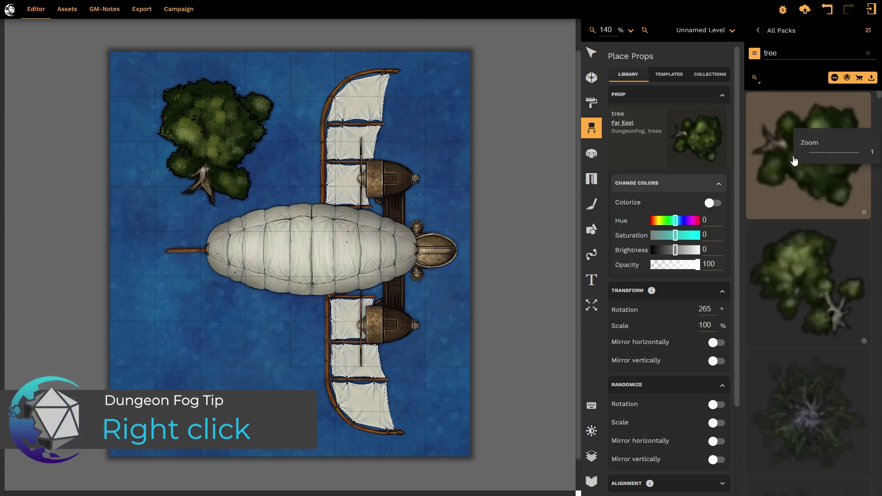
scroll(787, 187, "down", 5)
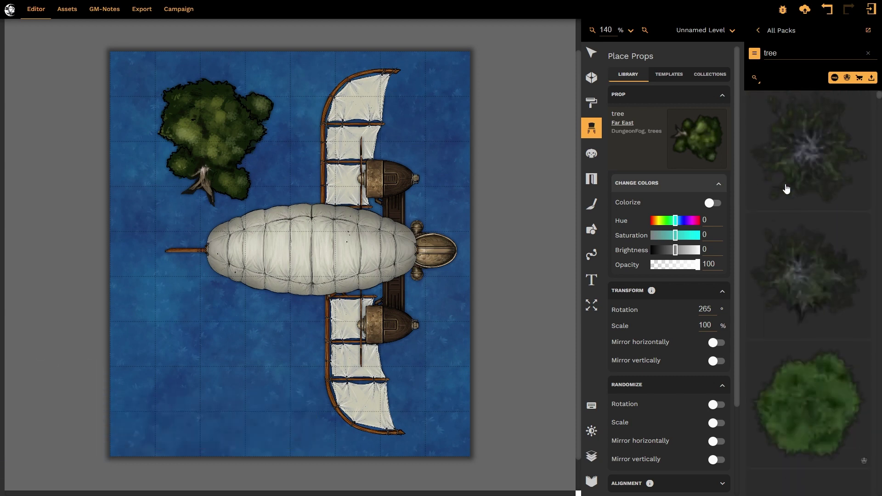
scroll(790, 186, "up", 5)
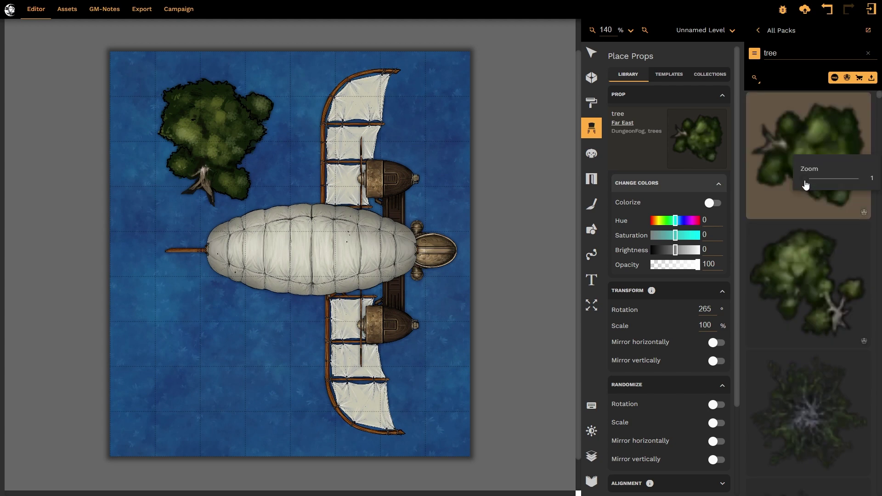
left_click_drag(808, 183, 863, 183)
scroll(804, 174, "down", 3)
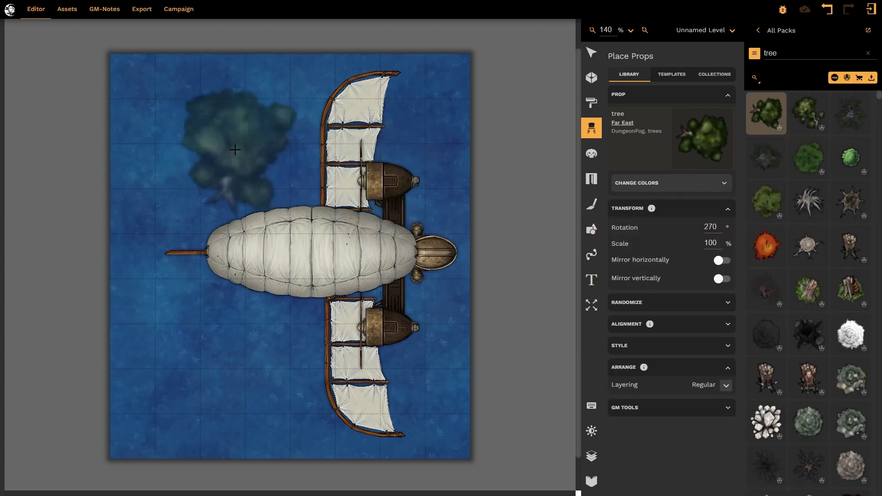
Step: Place a tree in the water near the top left and select it
left_click(216, 144)
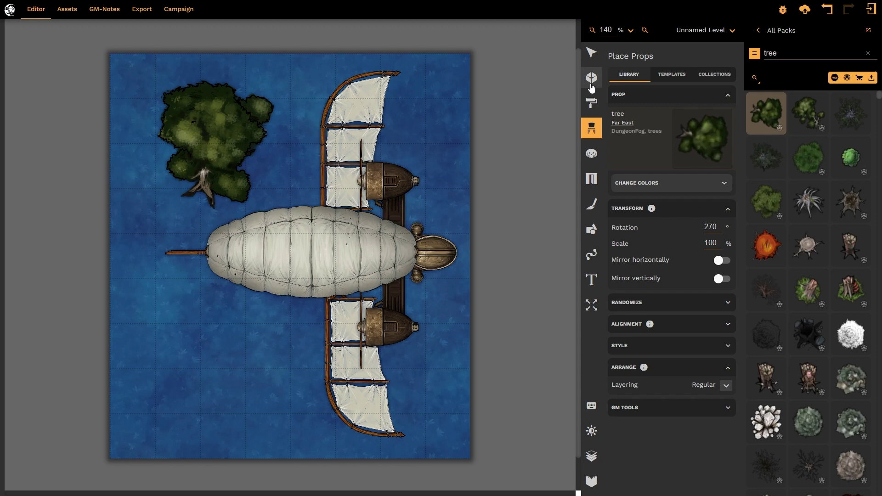
left_click(591, 52)
left_click(256, 133)
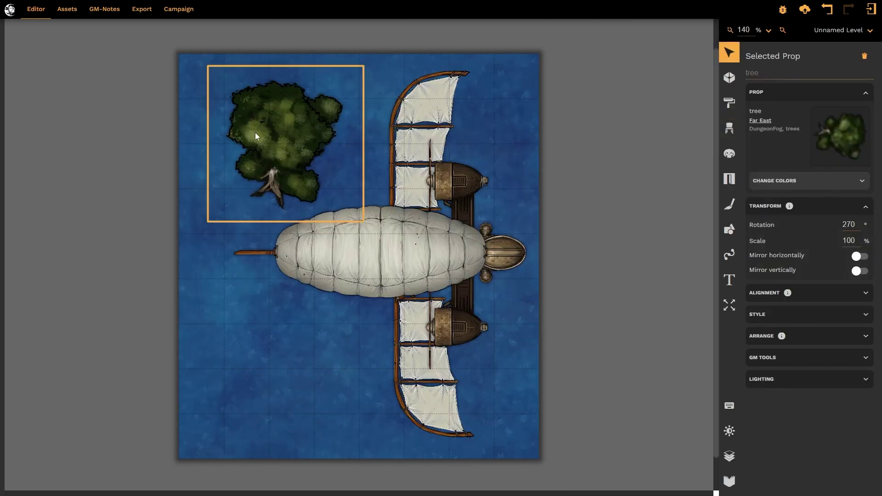
Step: Swap the tree through several stumps, ending on the large round Lost Civilizations tree
left_click(786, 145)
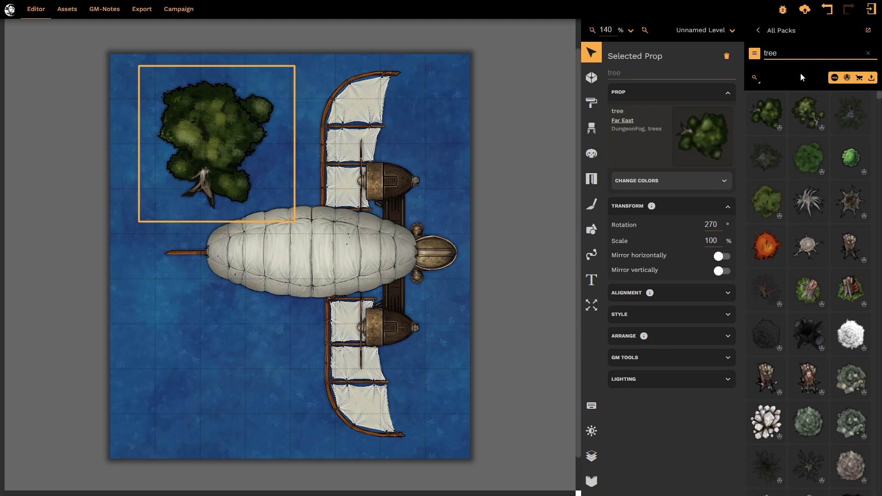
left_click(815, 204)
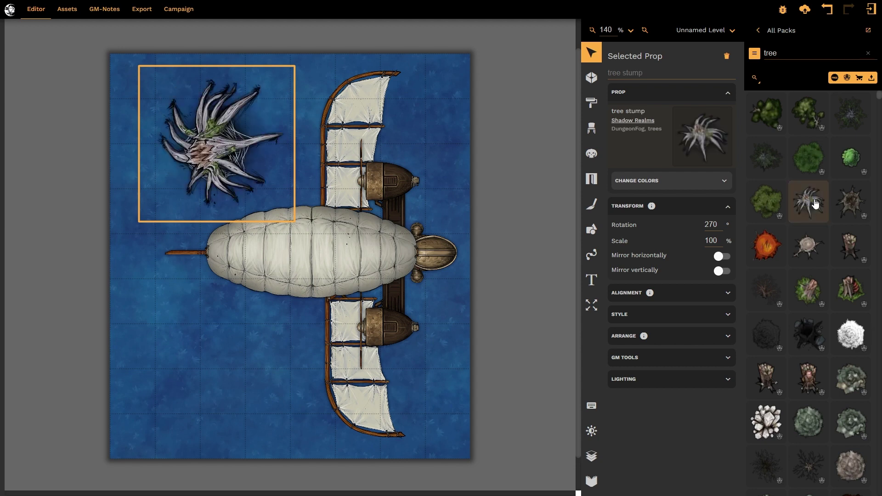
left_click(809, 250)
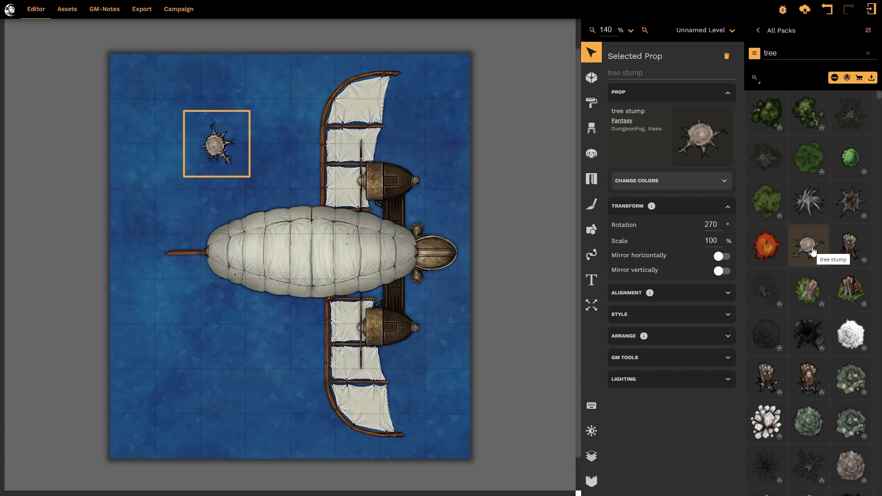
left_click(840, 212)
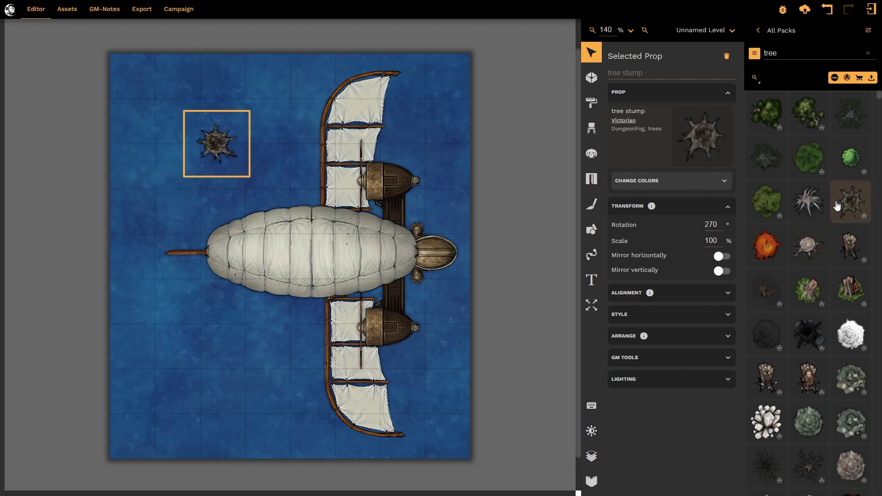
left_click(812, 157)
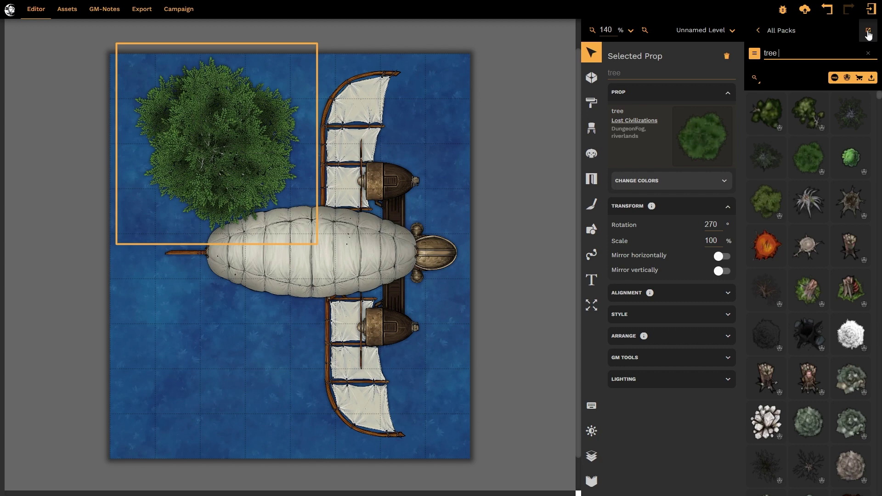
Step: Pop the prop library out into a smaller window floating at the screen centre
left_click(868, 35)
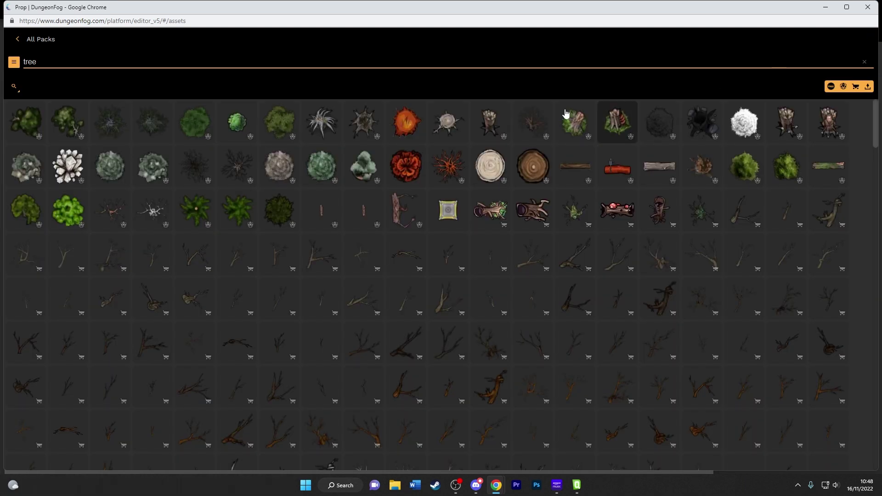
double_click(796, 13)
left_click_drag(816, 55, 446, 239)
left_click_drag(323, 254, 518, 57)
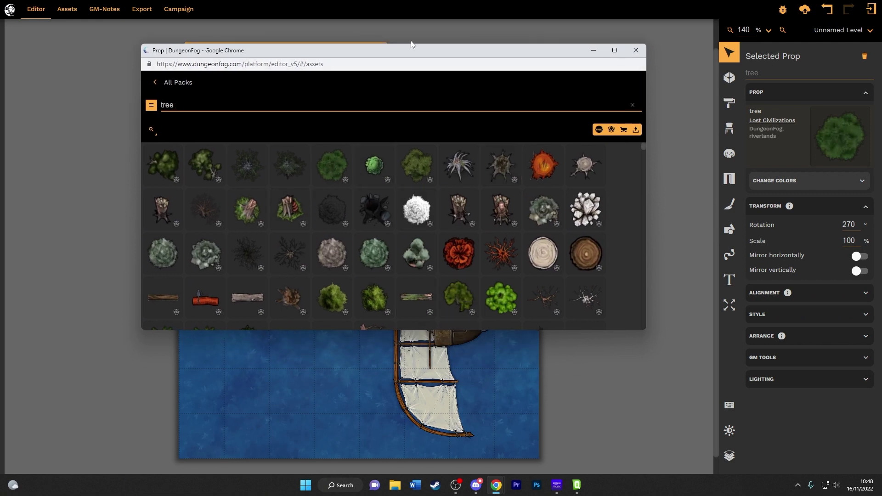
Step: Clear the 'tree' search and open the Candles pack's 15 candle props
left_click_drag(412, 46, 367, 59)
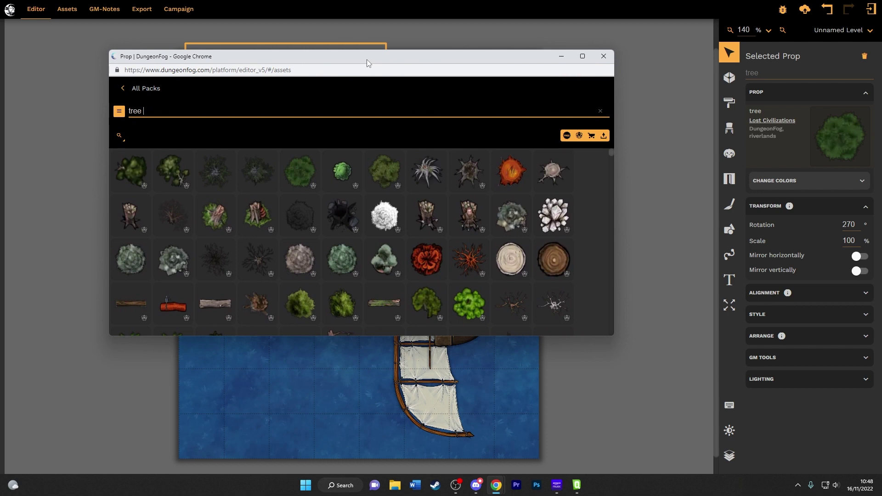
left_click(599, 112)
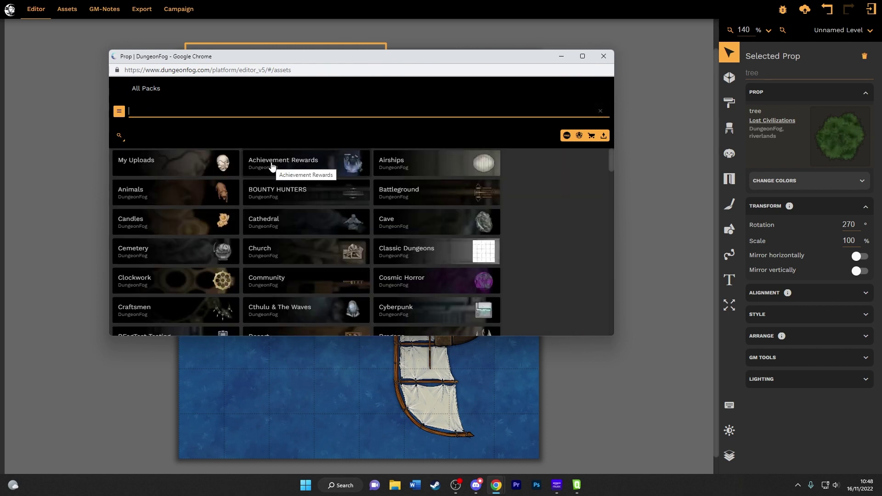
left_click(162, 226)
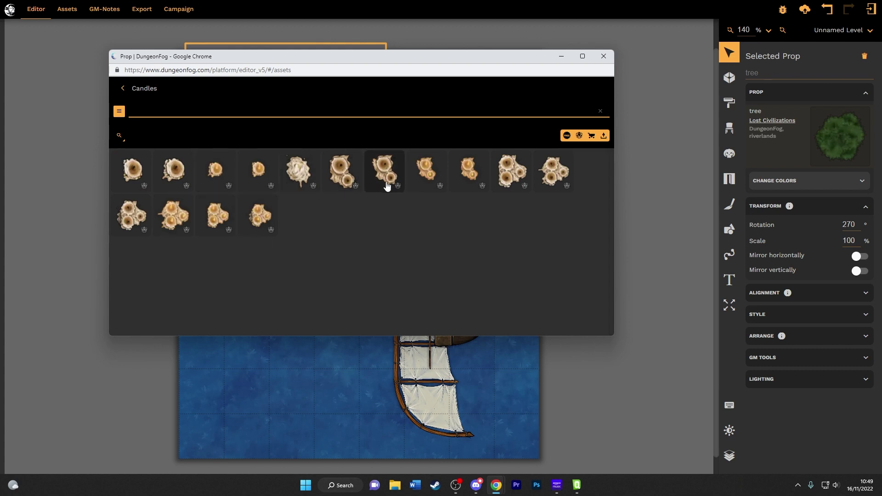
Step: Choose candle wax as the prop and undo the two trial candle placements
left_click(298, 179)
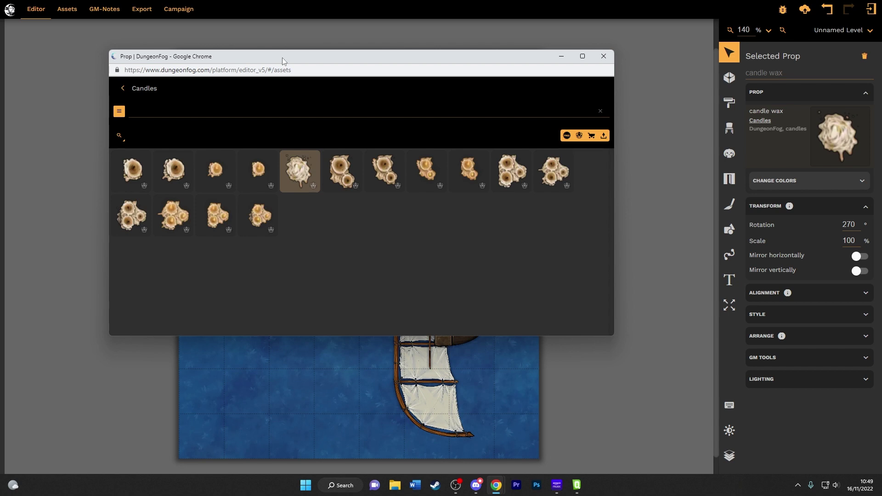
left_click_drag(283, 57, 312, 239)
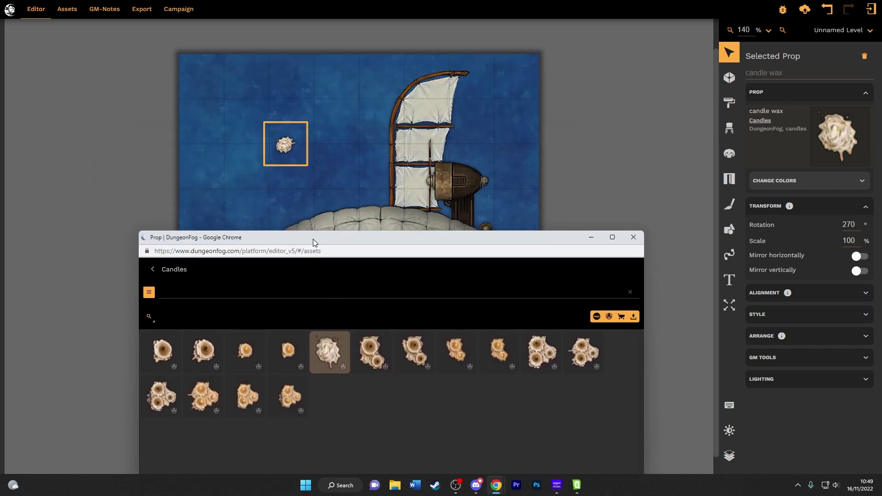
left_click_drag(313, 238, 500, 93)
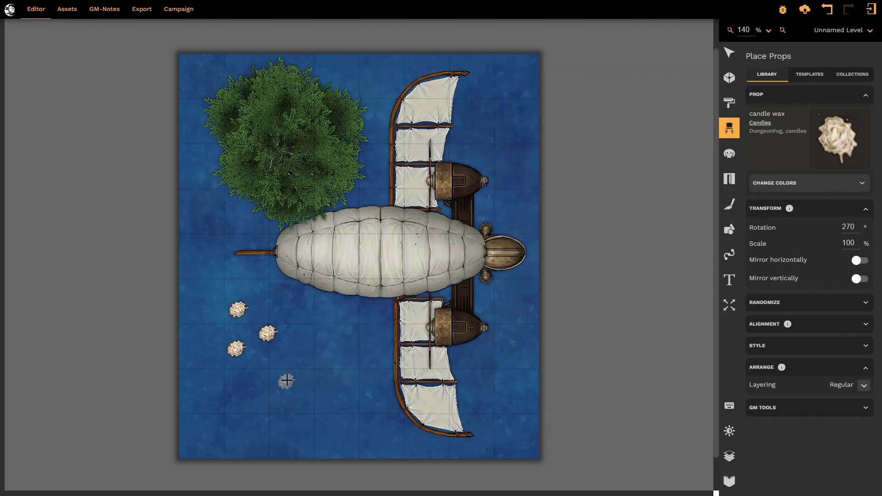
key("ctrl+z")
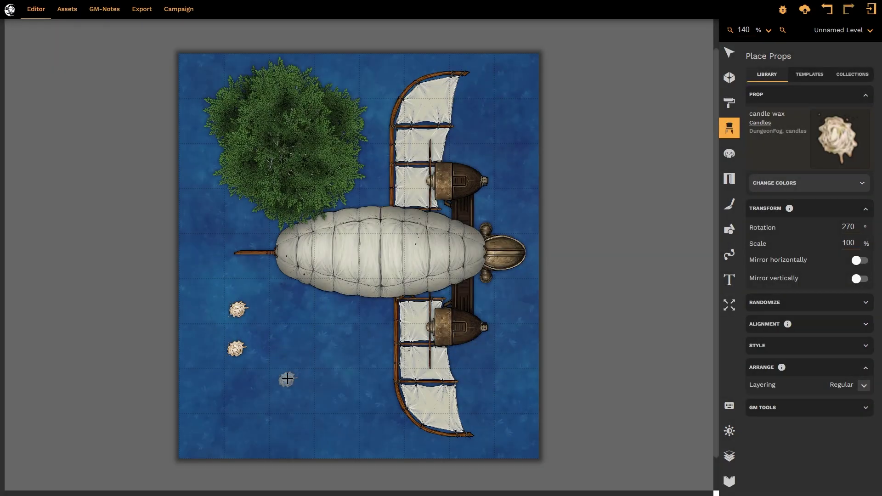
key("ctrl+z")
key("ctrl+z")
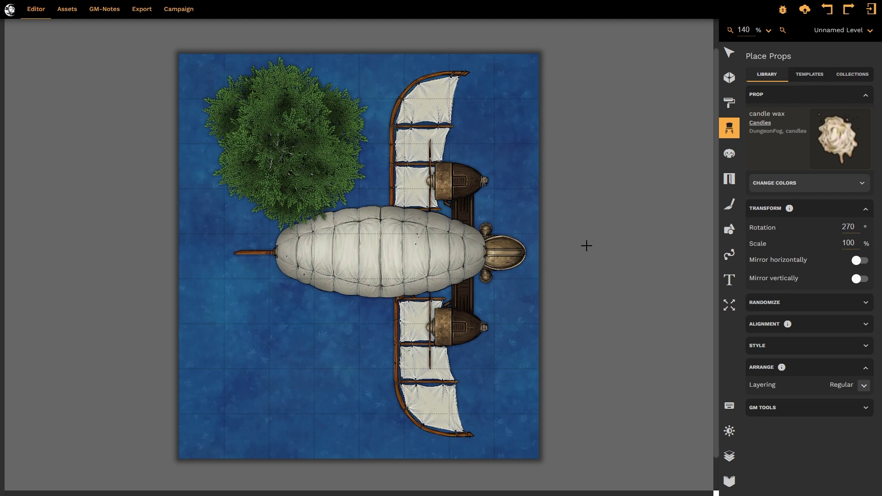
Step: Select a range of nine Candles-pack props, from candle single lit 2 through the twelfth tile
left_click(841, 143)
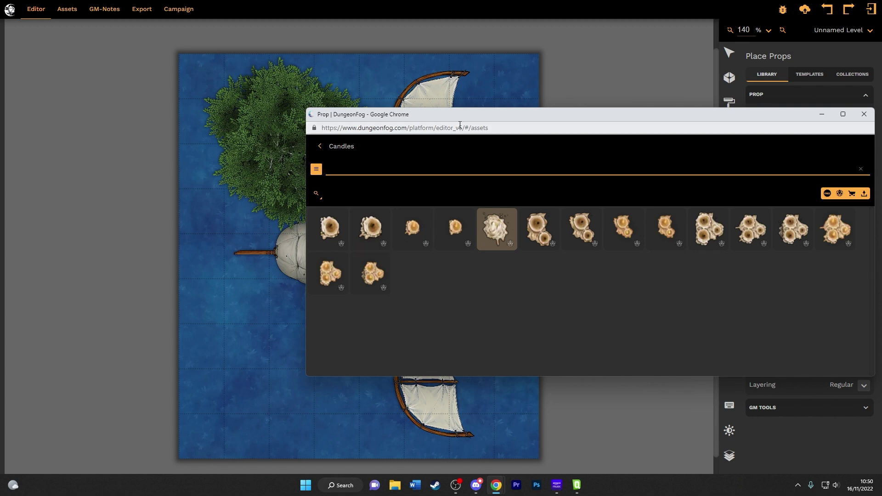
left_click_drag(459, 120, 294, 95)
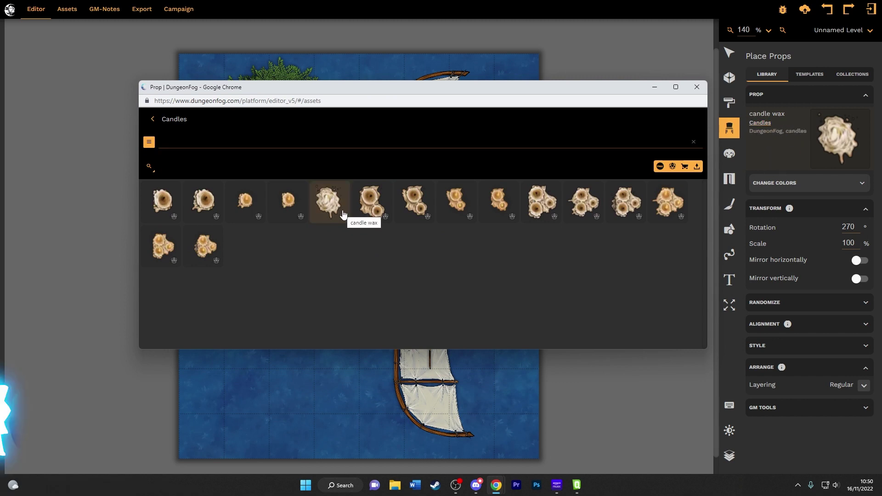
left_click(414, 203, "ctrl")
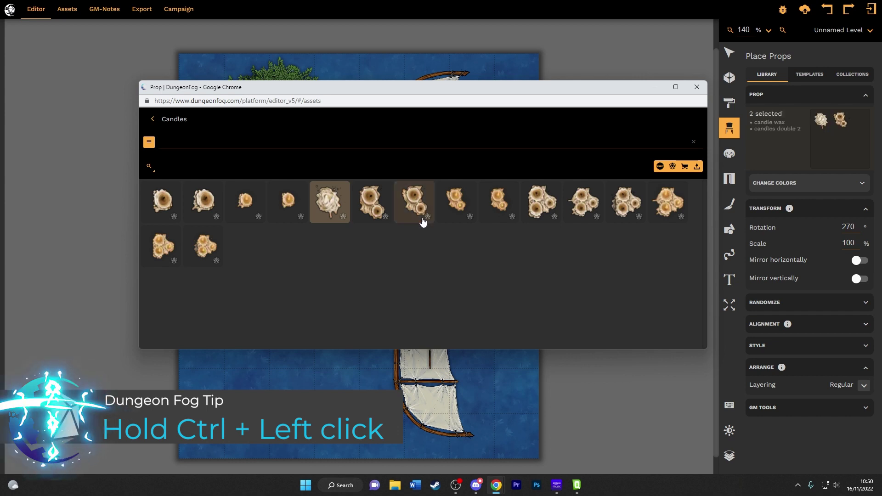
left_click(541, 202, "ctrl")
left_click(623, 206, "ctrl")
left_click(199, 241, "ctrl")
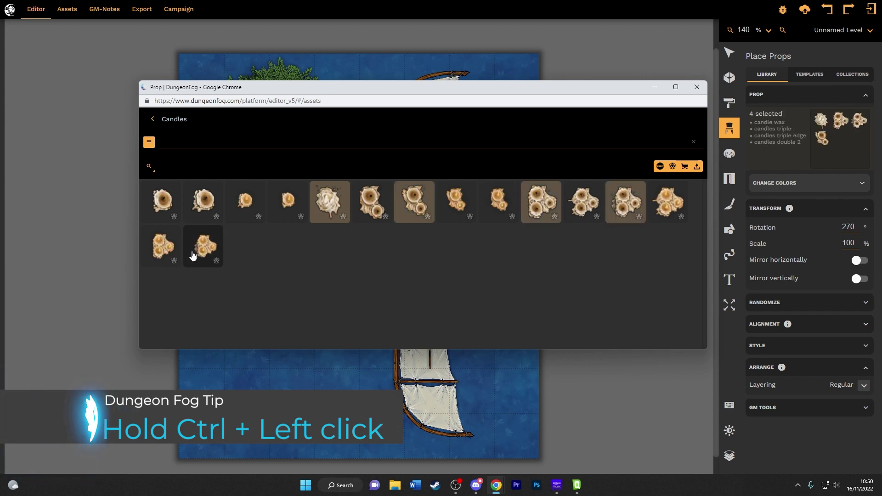
left_click(174, 207, "ctrl")
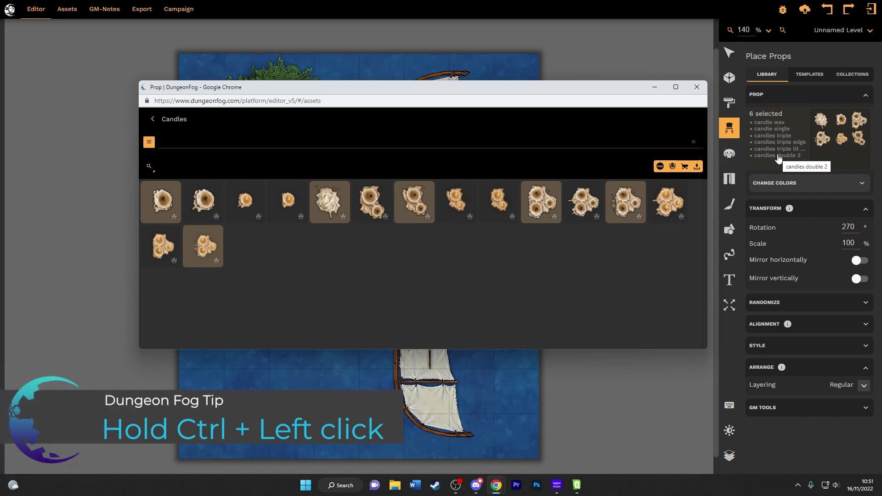
left_click(282, 218)
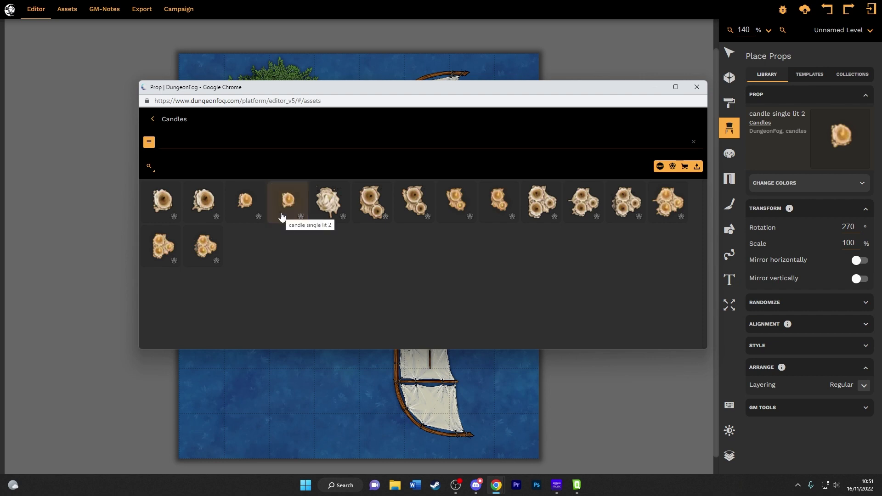
left_click(634, 219, "shift")
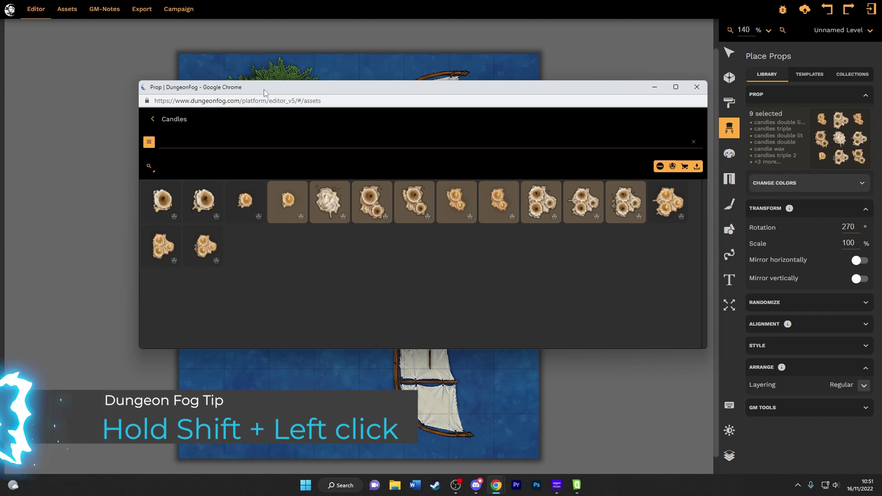
Step: Scatter mixed candles across the lower-left water, from beside the airship down to the map bottom
left_click_drag(265, 90, 737, 56)
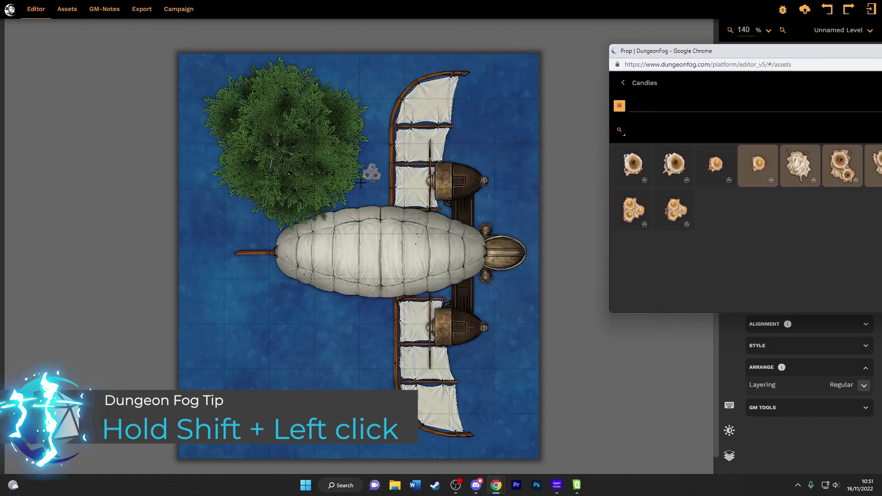
left_click(230, 287)
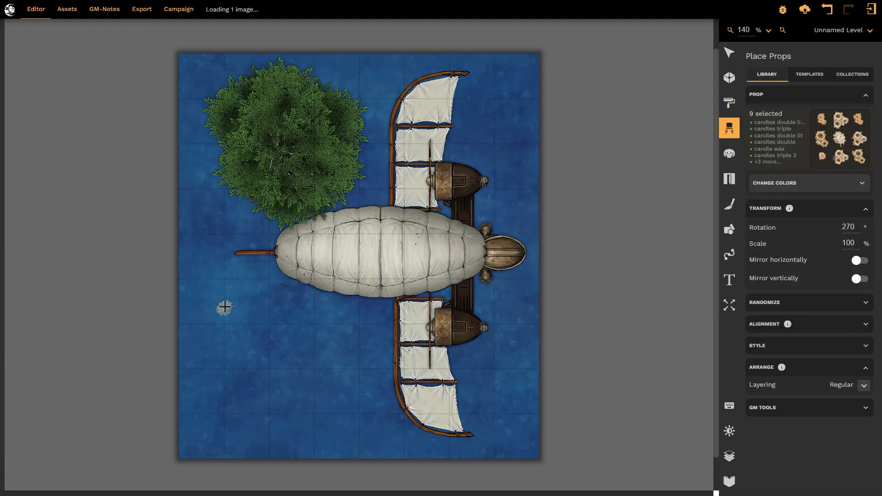
left_click(230, 285)
left_click(224, 306)
left_click(243, 305)
left_click(259, 326)
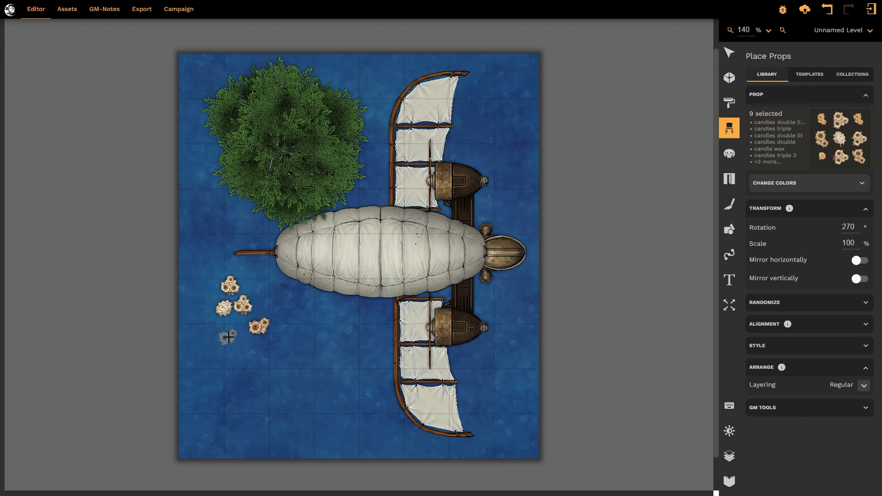
left_click(226, 337)
left_click(284, 357)
left_click(291, 386)
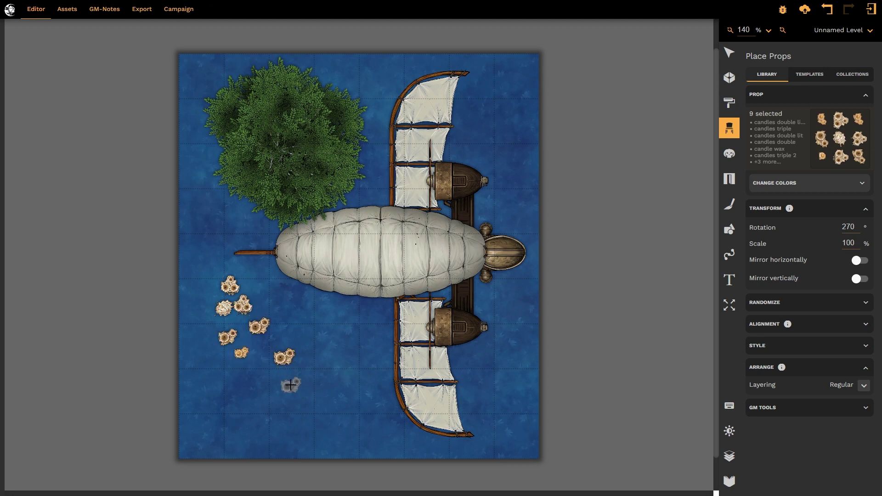
left_click(263, 416)
left_click(300, 418)
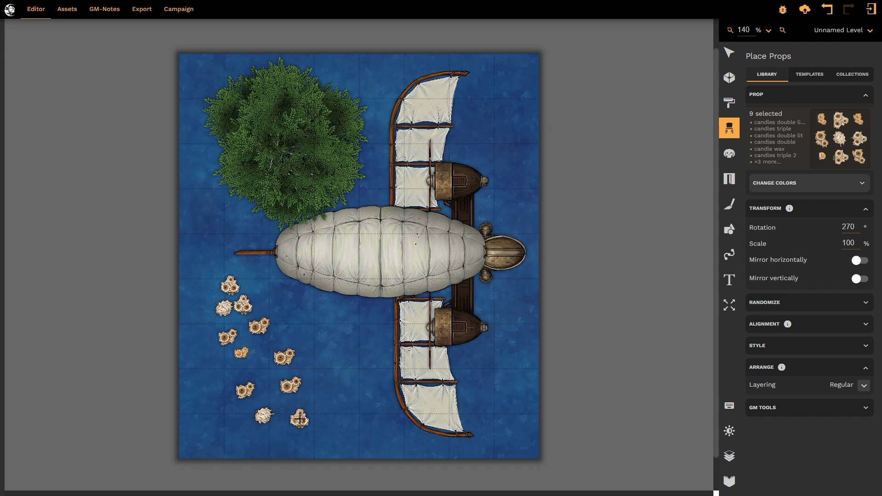
left_click(316, 384)
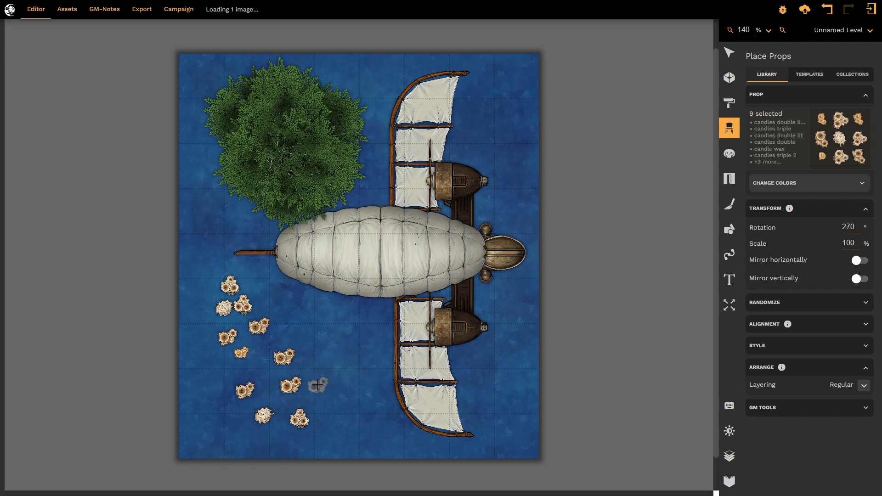
left_click(294, 323)
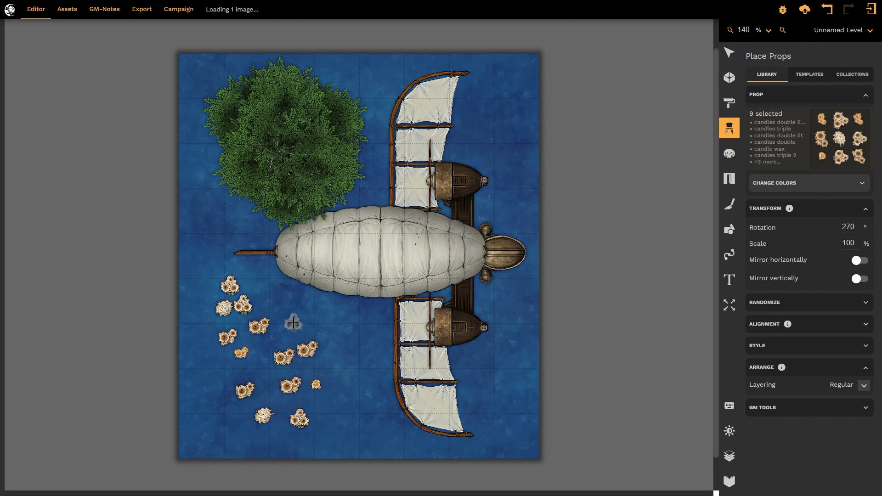
Step: Enable random rotation (0–360°) and random scale (60–145%) for placed props
left_click(781, 303)
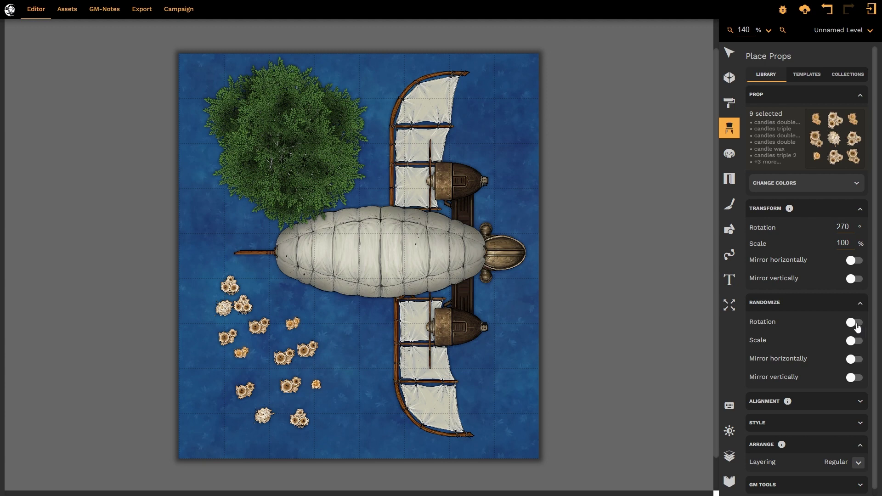
left_click(856, 323)
left_click(854, 373)
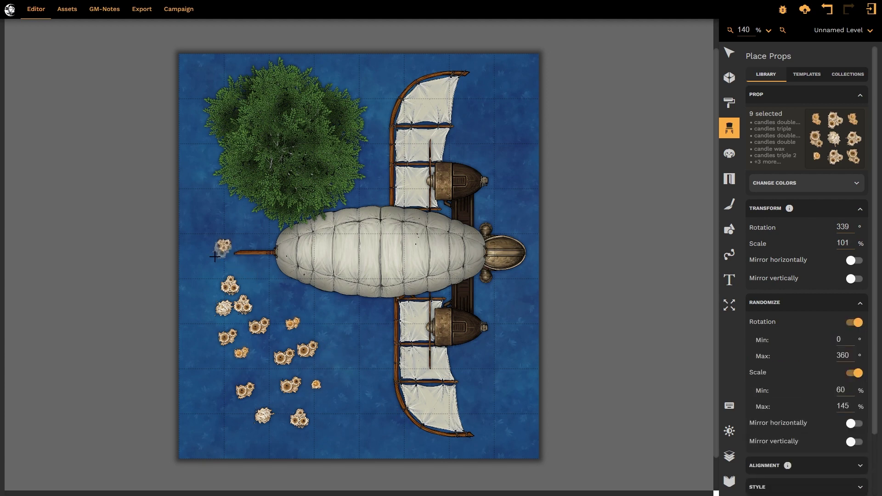
Step: Scatter seven varied candles from the airship's tail past the balloon toward the lower wing
left_click(223, 246)
left_click(207, 265)
left_click(259, 274)
left_click(279, 293)
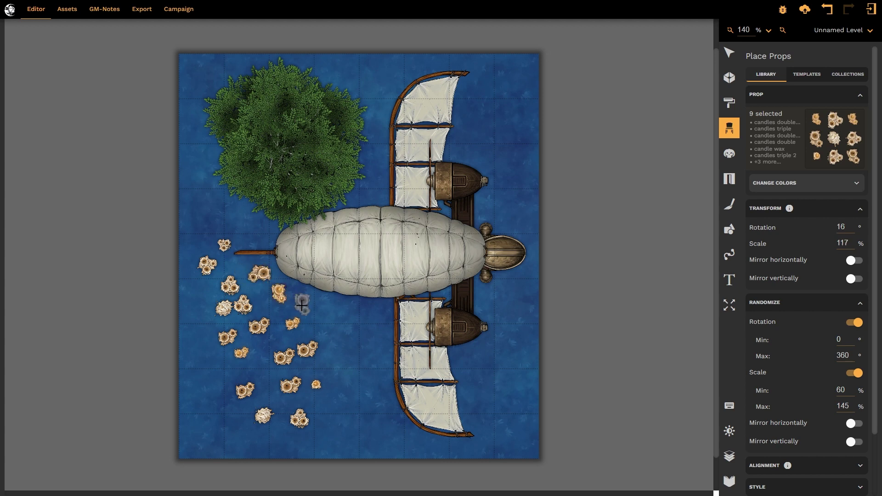
left_click(301, 306)
left_click(337, 322)
left_click(342, 352)
Step: Add seven more candles beside the lower wing and along the bottom-left water, then show All Packs
left_click(339, 371)
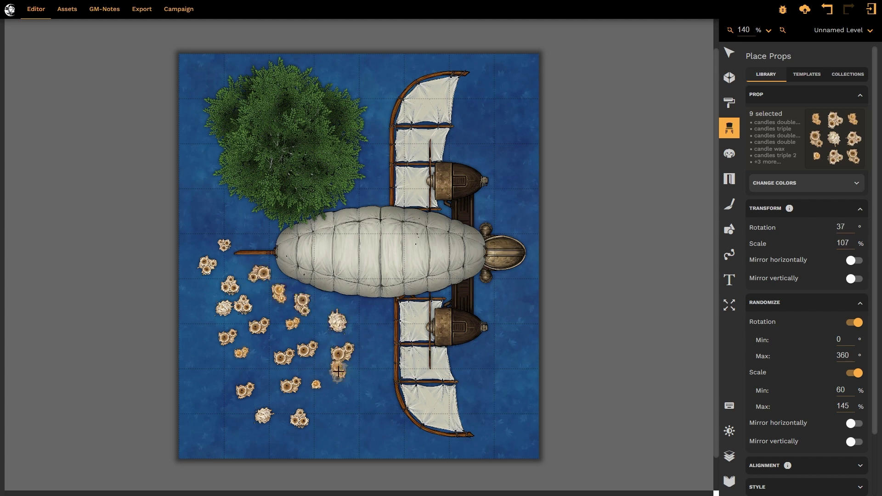
left_click(338, 372)
left_click(336, 407)
left_click(390, 436)
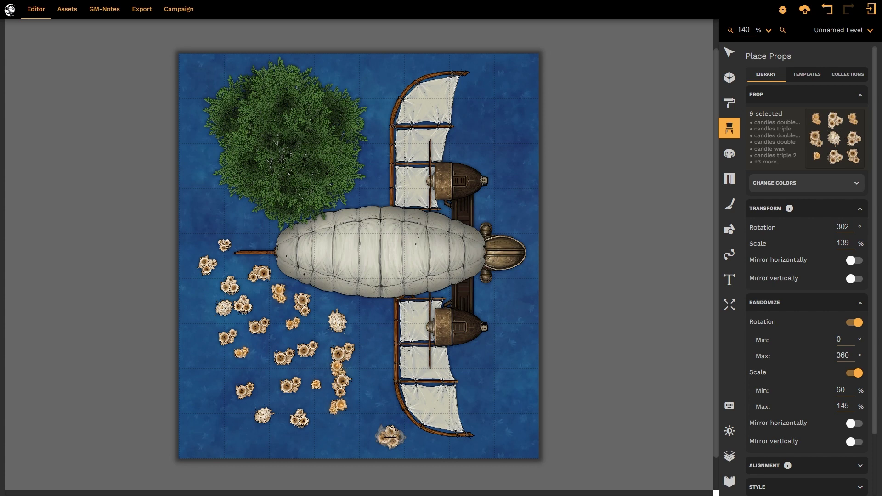
left_click(334, 437)
left_click(275, 437)
left_click(252, 427)
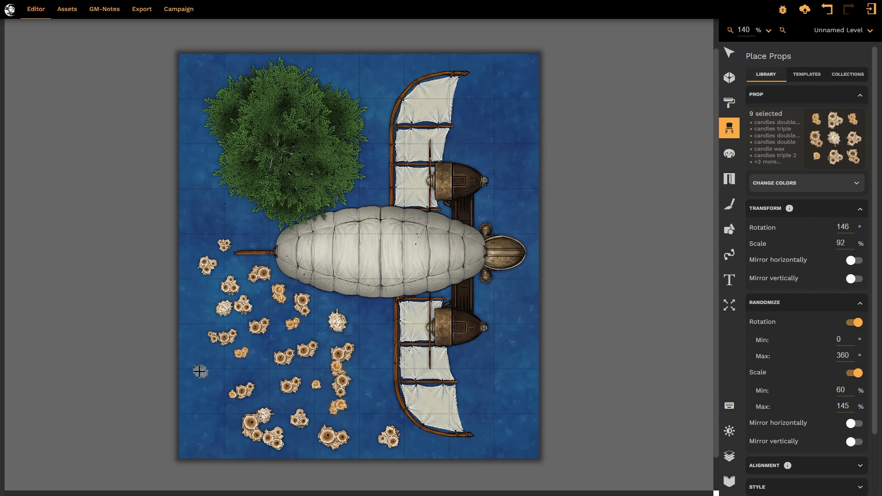
left_click(834, 138)
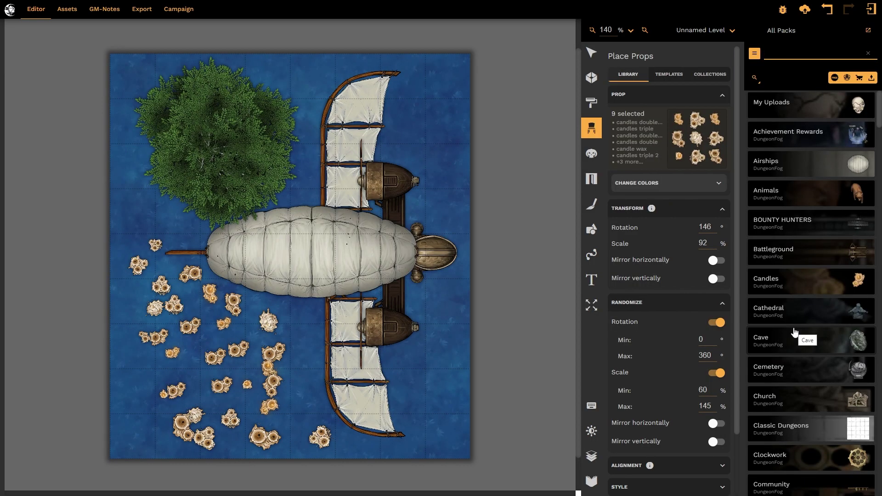